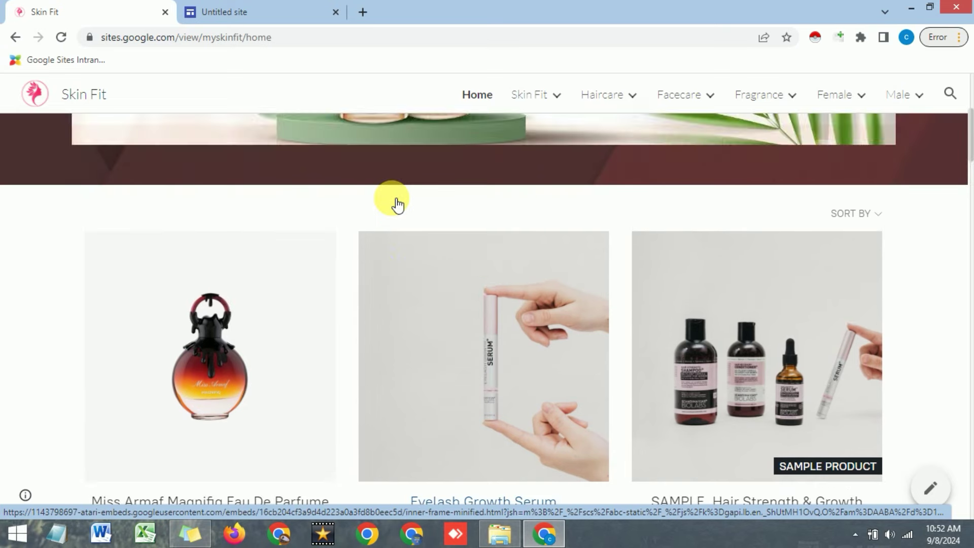
Scroll the Skin Fit site down to its priced product grid, then switch to the Untitled site editor
{"action": "scroll", "coordinate": [383, 202], "scroll_direction": "down", "scroll_amount": 3}
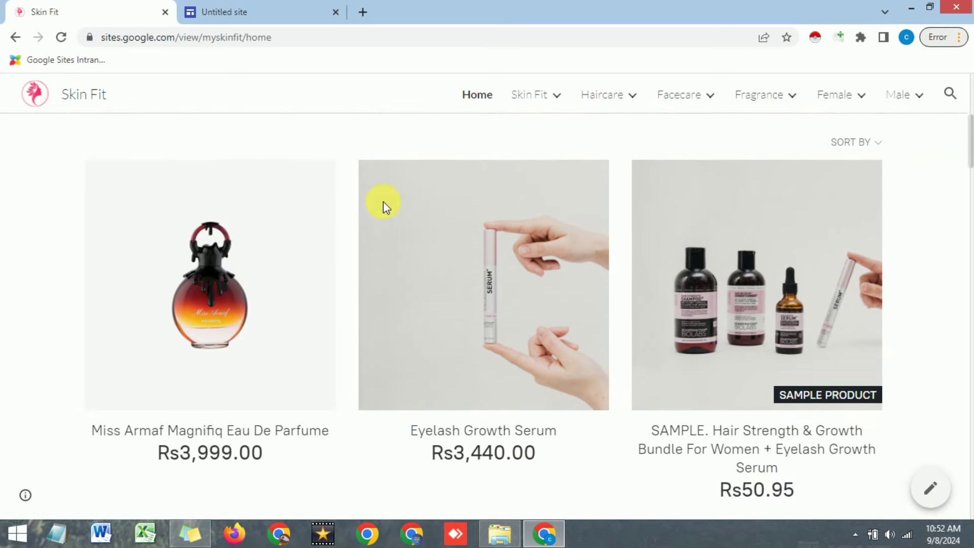
{"action": "key", "text": "ctrl+Tab"}
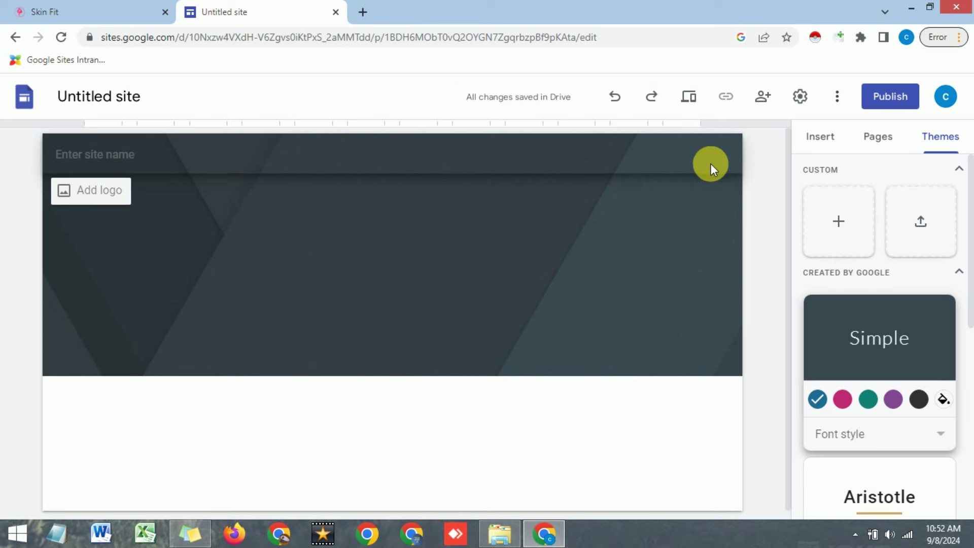
{"action": "left_click", "coordinate": [817, 137]}
{"action": "left_click", "coordinate": [950, 143]}
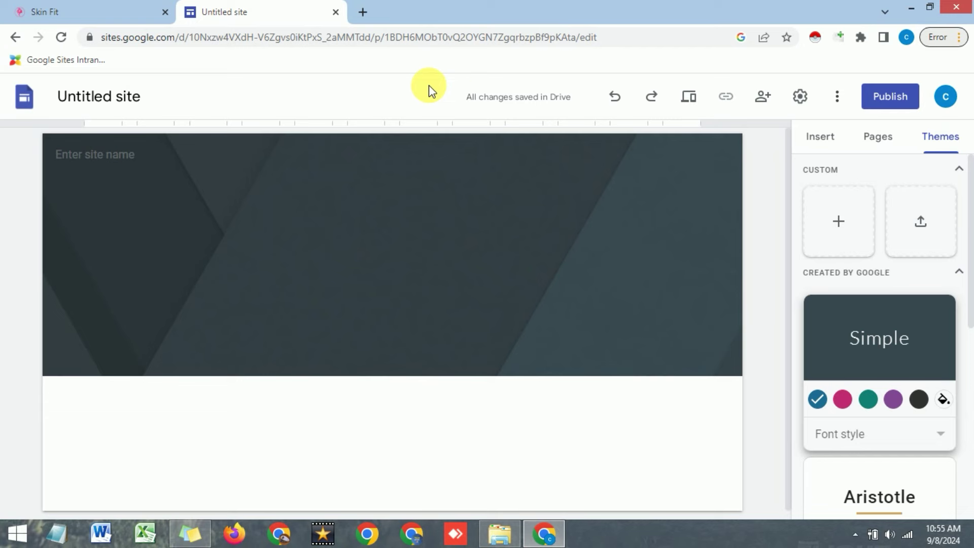
Load Steegle's Google Sites Intranets page in a new tab, select its web address, then start another blank tab
{"action": "left_click", "coordinate": [364, 12]}
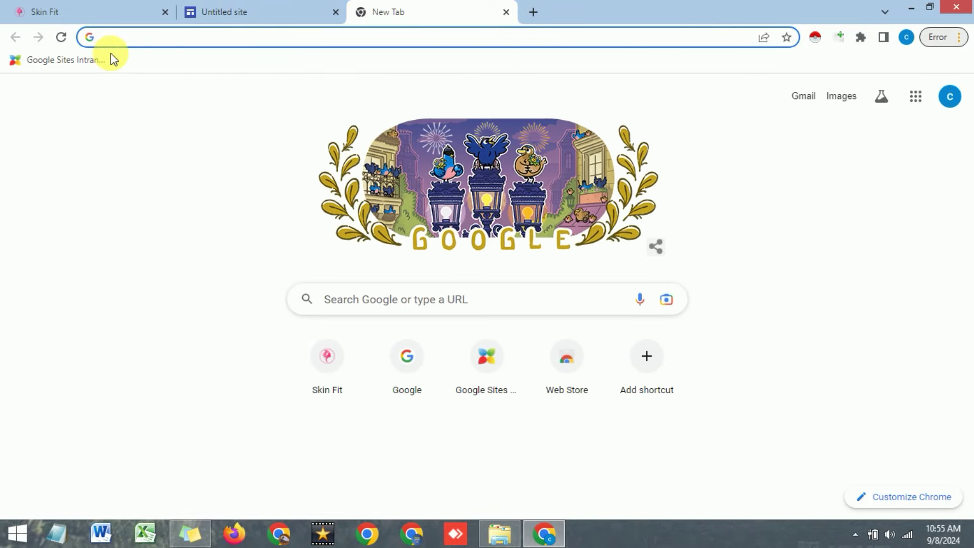
{"action": "left_click", "coordinate": [72, 62]}
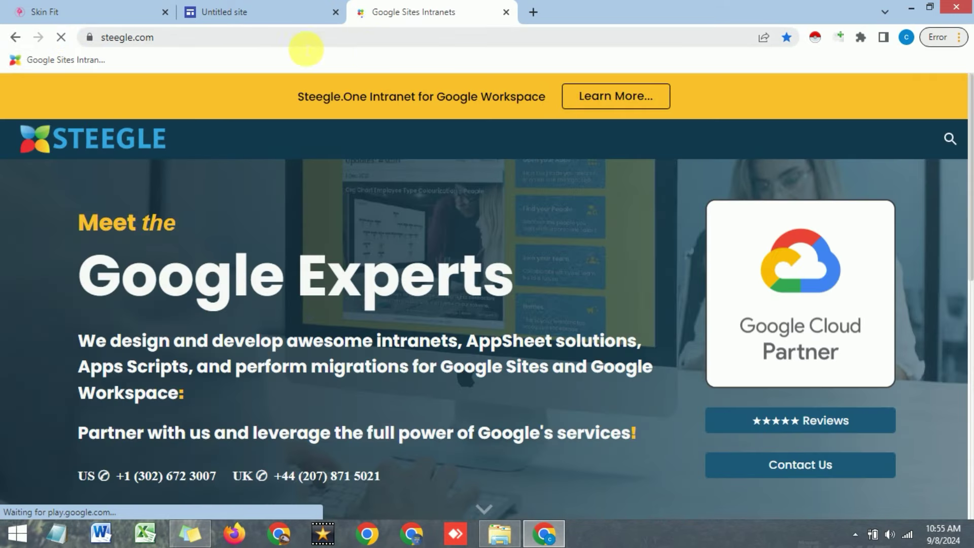
{"action": "left_click", "coordinate": [306, 47]}
{"action": "left_click", "coordinate": [304, 46]}
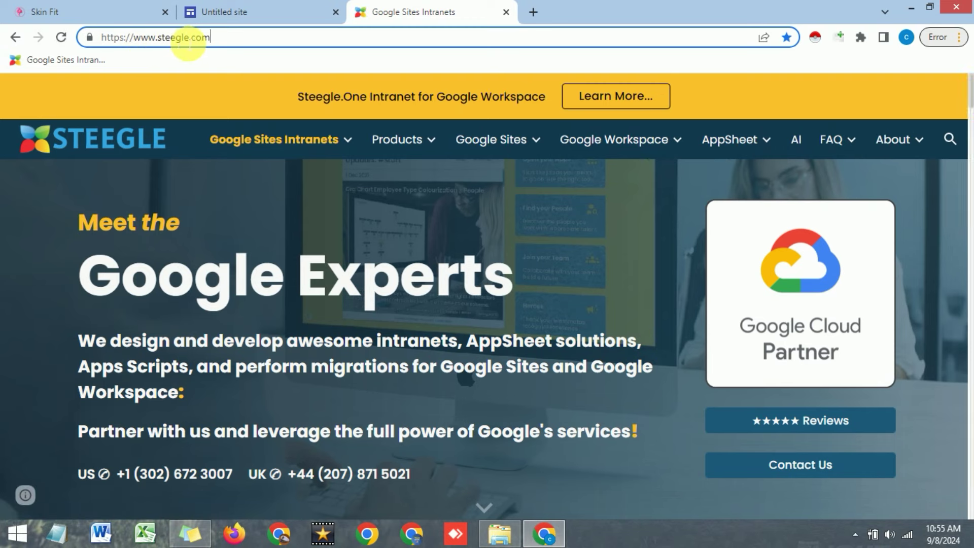
{"action": "left_click_drag", "start_coordinate": [211, 42], "coordinate": [112, 46]}
{"action": "left_click", "coordinate": [235, 46]}
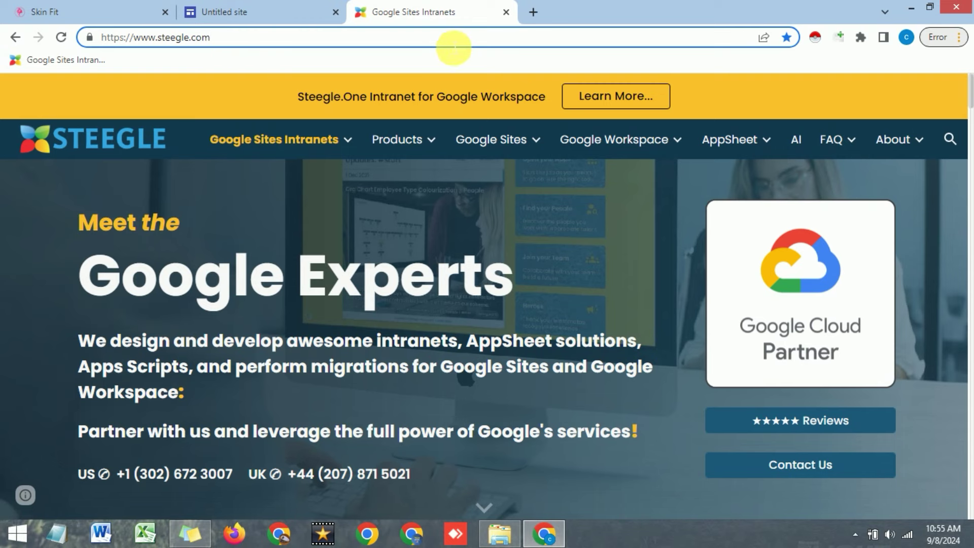
{"action": "left_click_drag", "start_coordinate": [229, 43], "coordinate": [118, 42]}
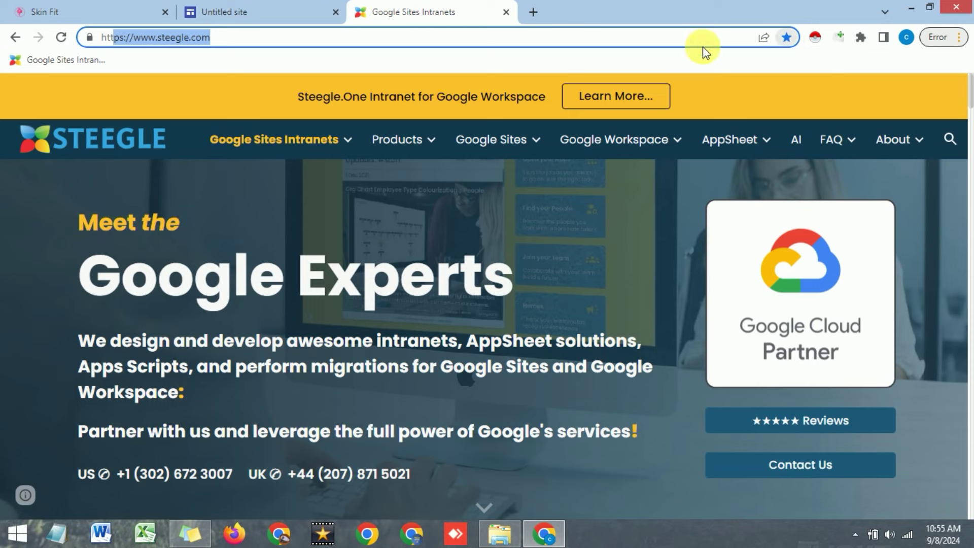
{"action": "left_click", "coordinate": [534, 12]}
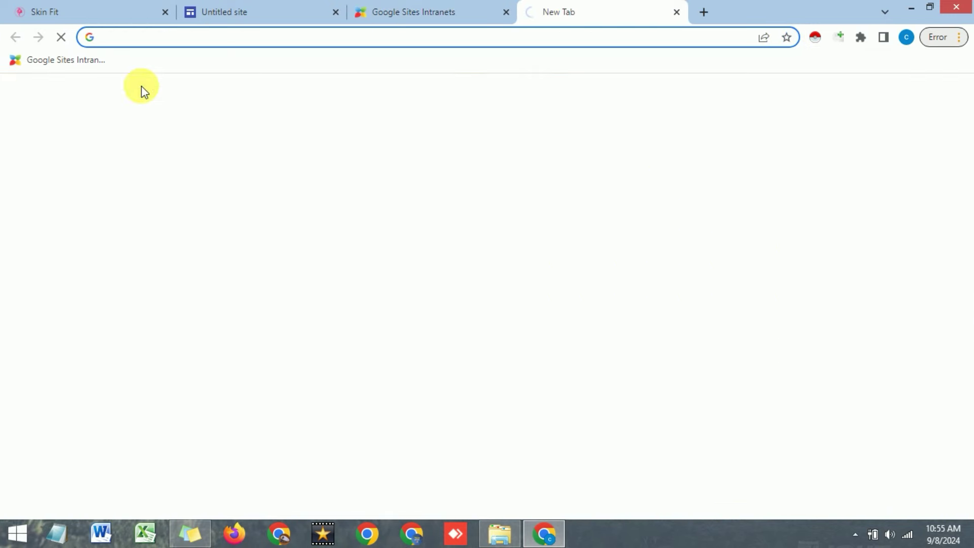
Load the steegle.com homepage and show its Google Sites navigation dropdown of services and templates
{"action": "left_click", "coordinate": [65, 60]}
{"action": "left_click", "coordinate": [505, 12]}
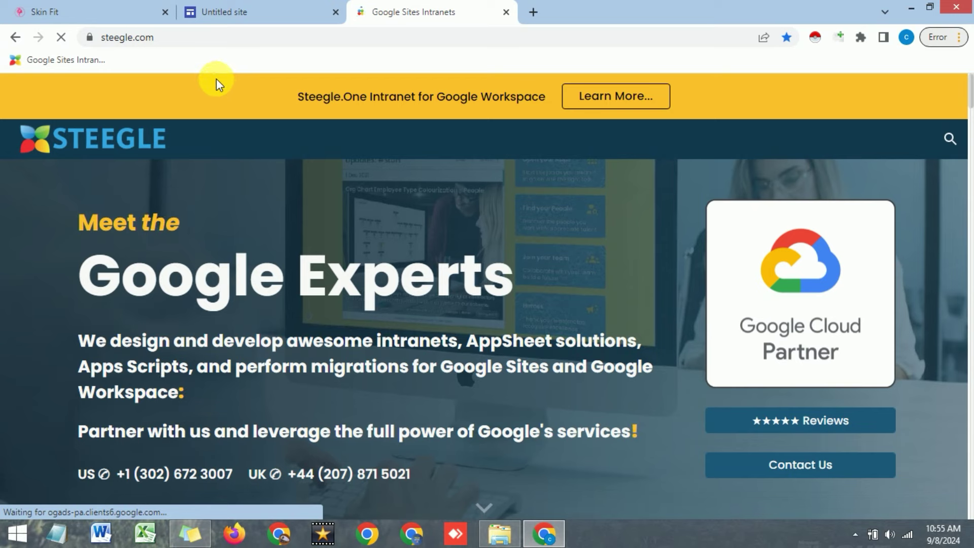
{"action": "mouse_move", "coordinate": [257, 153]}
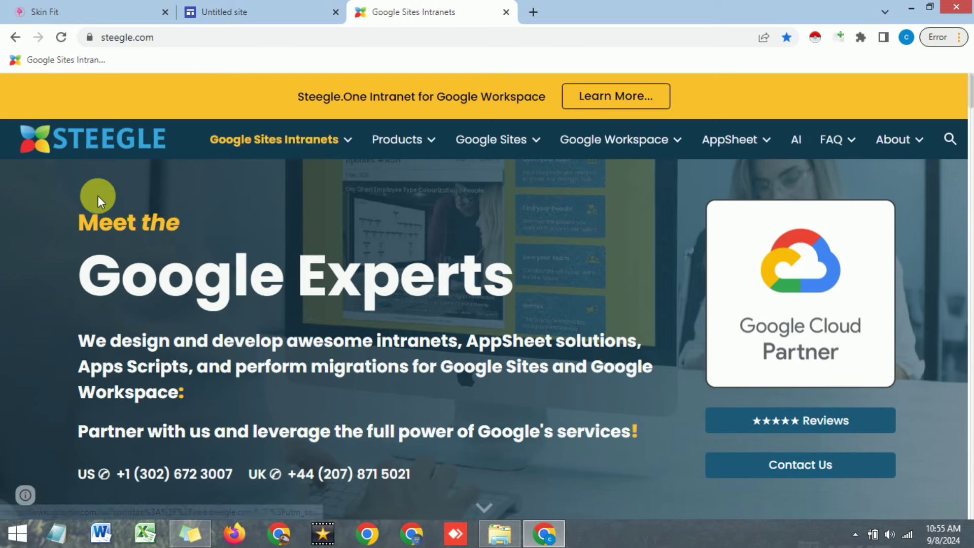
{"action": "mouse_move", "coordinate": [487, 140]}
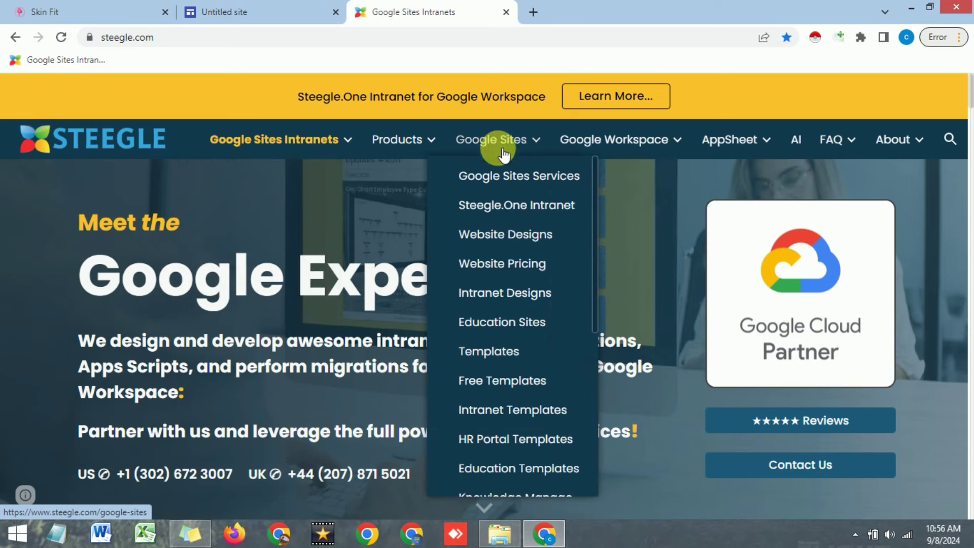
Open Steegle's Free Templates page and scroll to templates like Angel Charity, City Church and Fintan Gym
{"action": "left_click", "coordinate": [497, 383]}
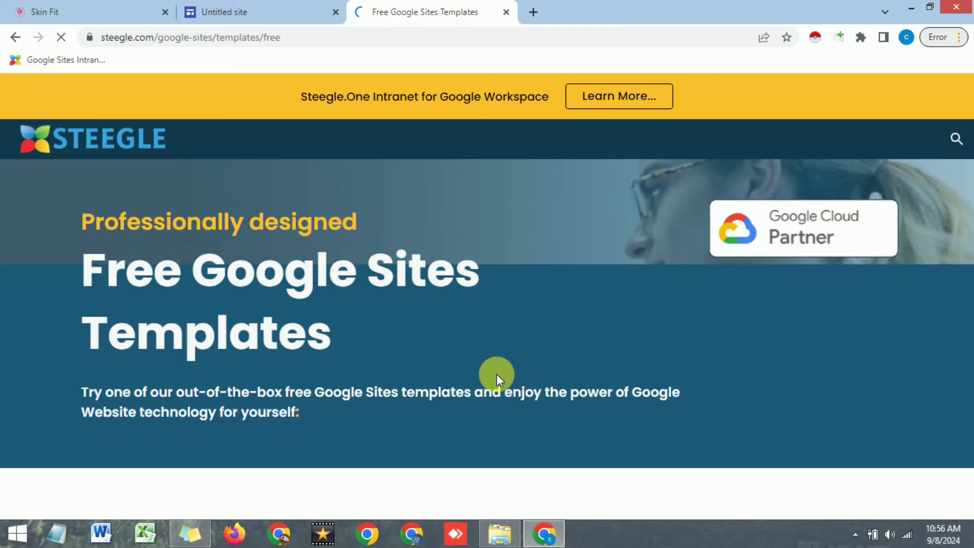
{"action": "scroll", "coordinate": [498, 321], "scroll_direction": "down", "scroll_amount": 10}
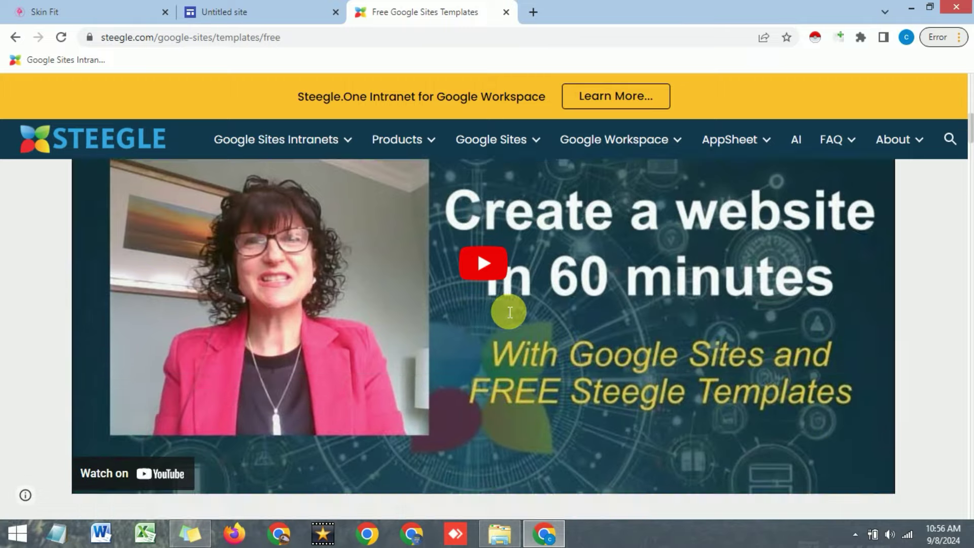
{"action": "scroll", "coordinate": [504, 305], "scroll_direction": "down", "scroll_amount": 10}
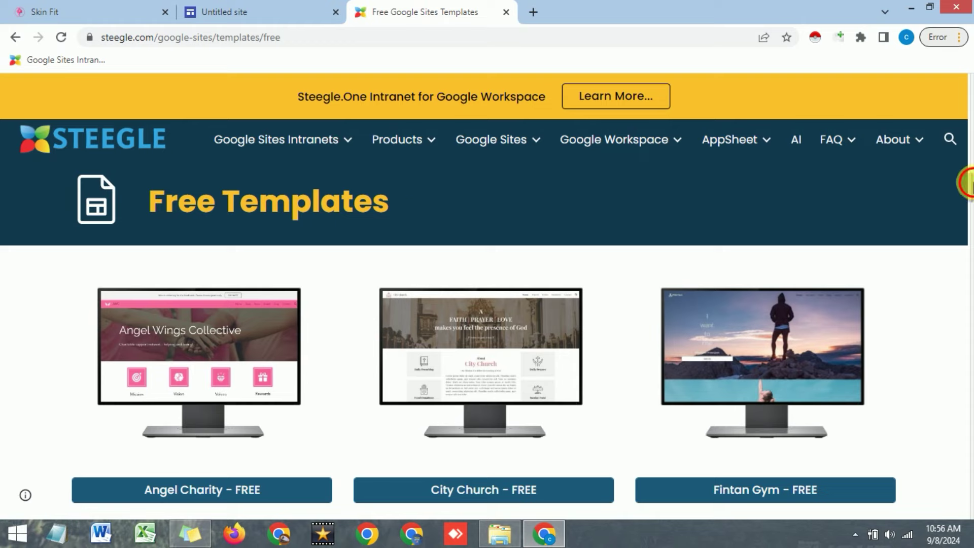
{"action": "scroll", "coordinate": [387, 325], "scroll_direction": "down", "scroll_amount": 2}
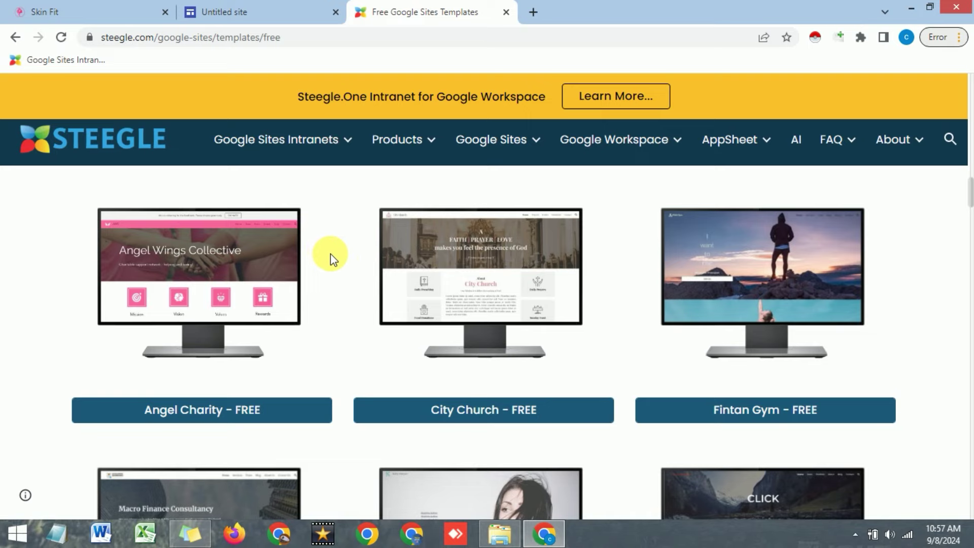
{"action": "scroll", "coordinate": [354, 302], "scroll_direction": "down", "scroll_amount": 3}
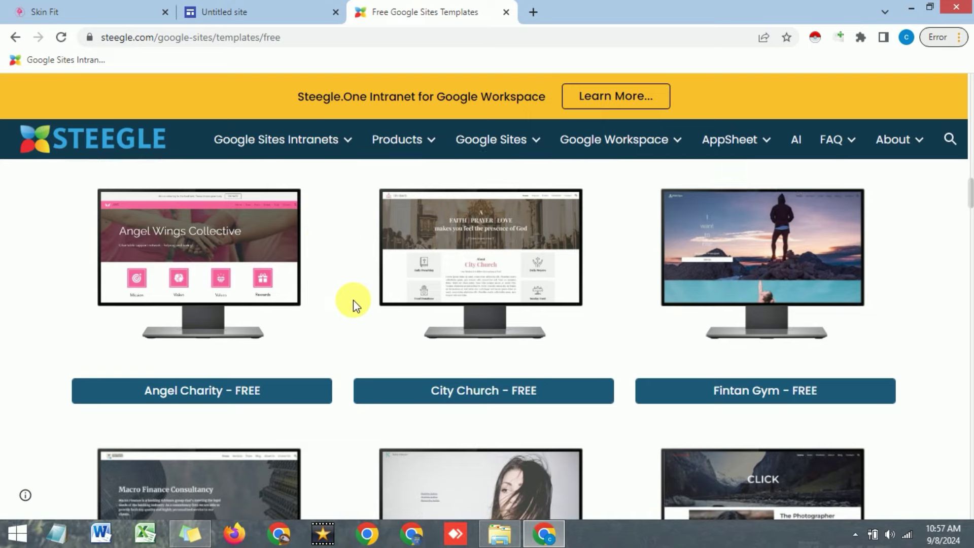
{"action": "scroll", "coordinate": [354, 302], "scroll_direction": "up", "scroll_amount": 3}
{"action": "scroll", "coordinate": [354, 299], "scroll_direction": "down", "scroll_amount": 1}
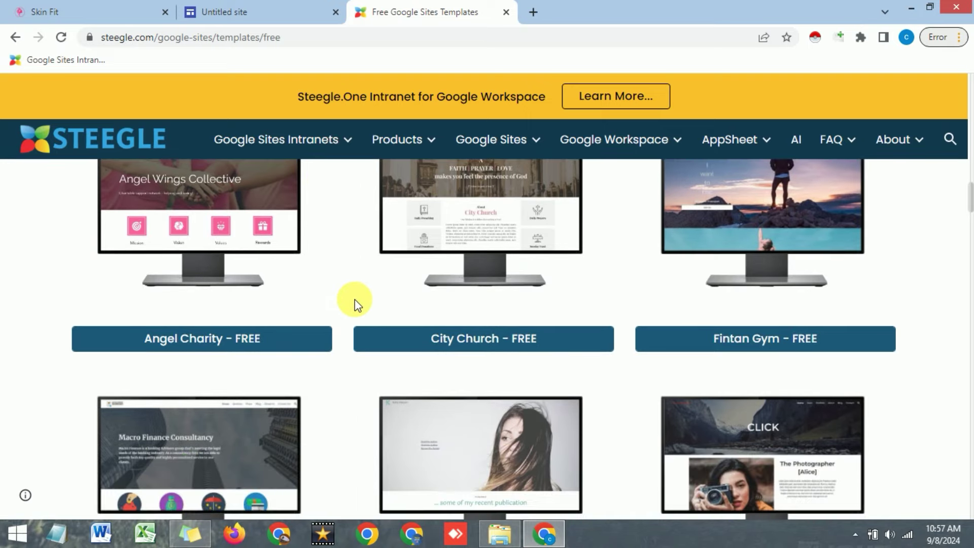
{"action": "scroll", "coordinate": [353, 292], "scroll_direction": "down", "scroll_amount": 2}
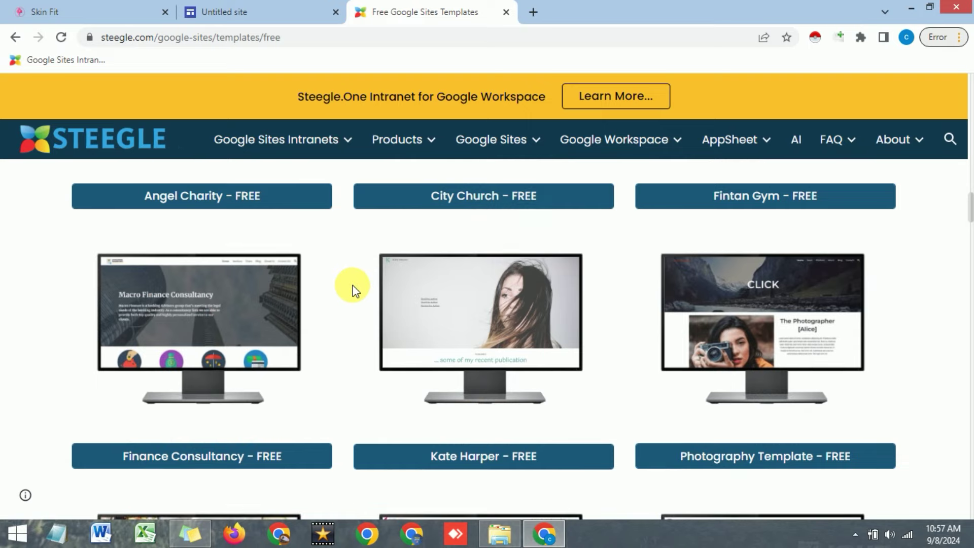
{"action": "scroll", "coordinate": [353, 289], "scroll_direction": "up", "scroll_amount": 2}
{"action": "scroll", "coordinate": [256, 288], "scroll_direction": "up", "scroll_amount": 1}
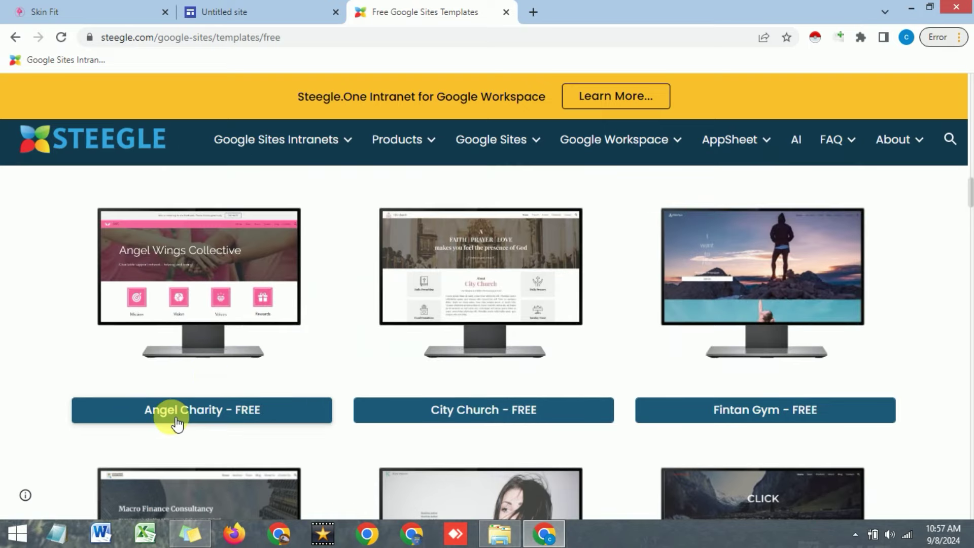
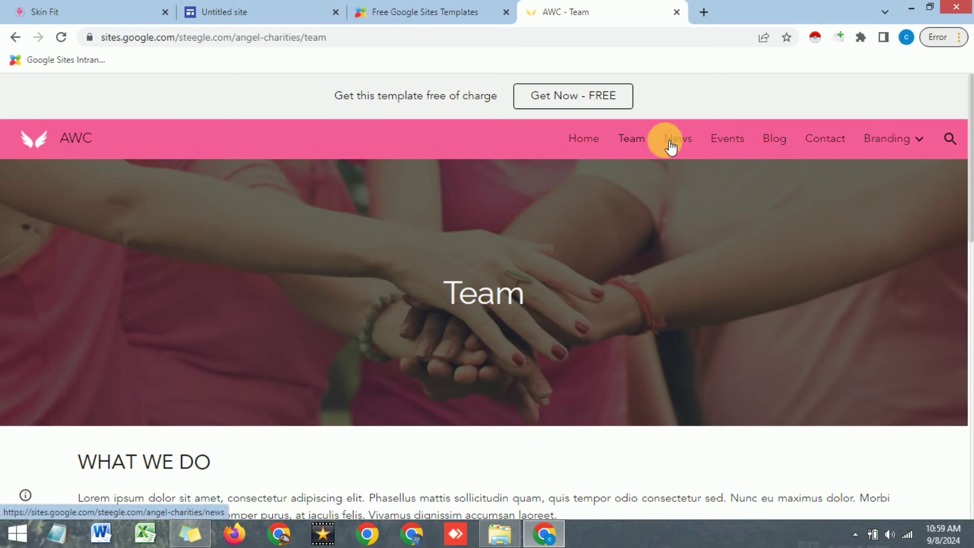
Look over the AWC template's Team page, then request it with the 'Get Now - FREE' button
{"action": "scroll", "coordinate": [583, 148], "scroll_direction": "down", "scroll_amount": 4}
{"action": "scroll", "coordinate": [583, 147], "scroll_direction": "up", "scroll_amount": 3}
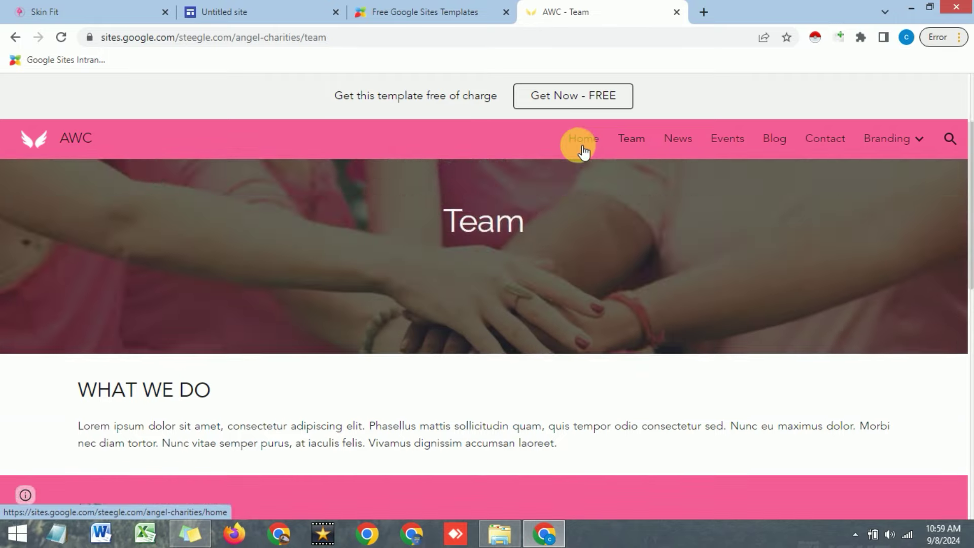
{"action": "scroll", "coordinate": [546, 172], "scroll_direction": "down", "scroll_amount": 6}
{"action": "scroll", "coordinate": [533, 180], "scroll_direction": "up", "scroll_amount": 7}
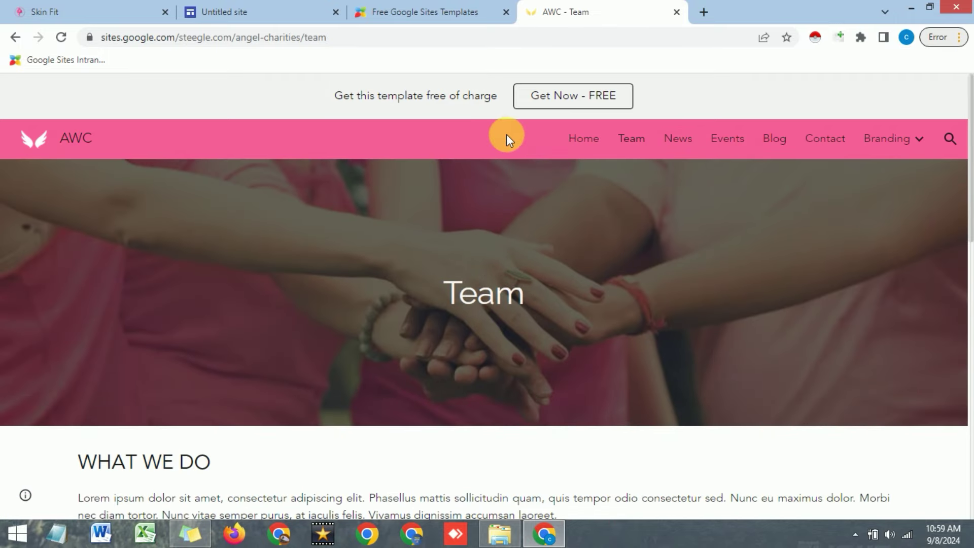
{"action": "left_click", "coordinate": [560, 101]}
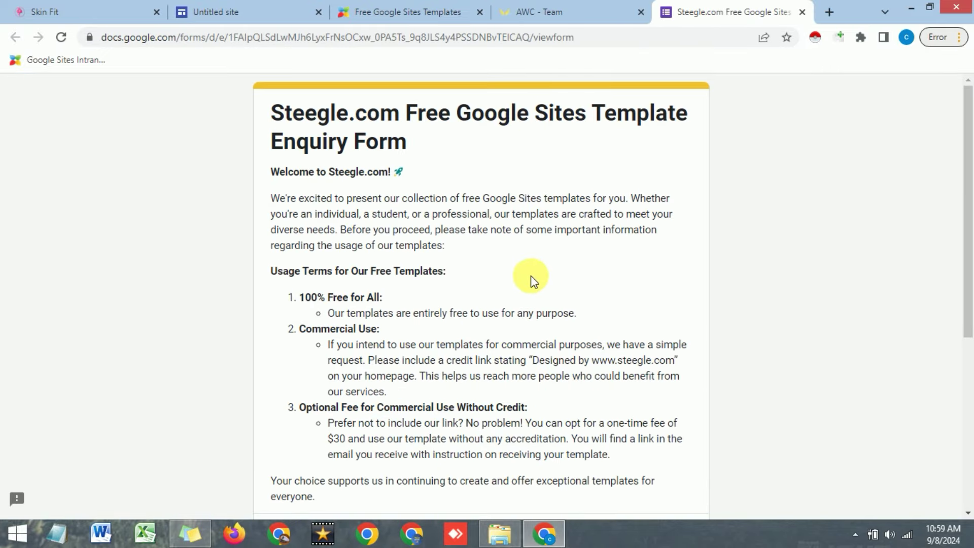
Tick 'Record email', continue to About You, and enter the requester's first name
{"action": "scroll", "coordinate": [533, 280], "scroll_direction": "down", "scroll_amount": 3}
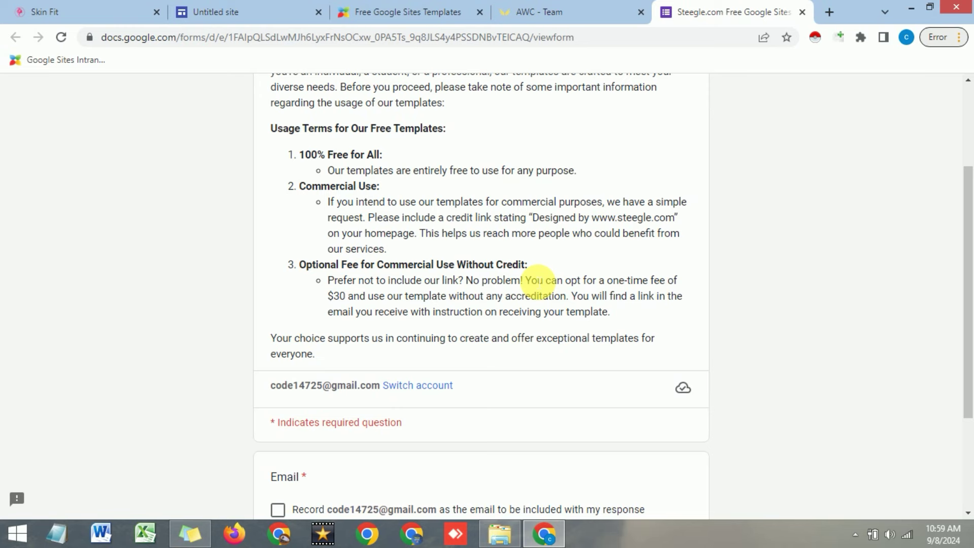
{"action": "scroll", "coordinate": [539, 283], "scroll_direction": "down", "scroll_amount": 4}
{"action": "left_click", "coordinate": [279, 347]}
{"action": "left_click", "coordinate": [282, 400]}
{"action": "left_click", "coordinate": [350, 367]}
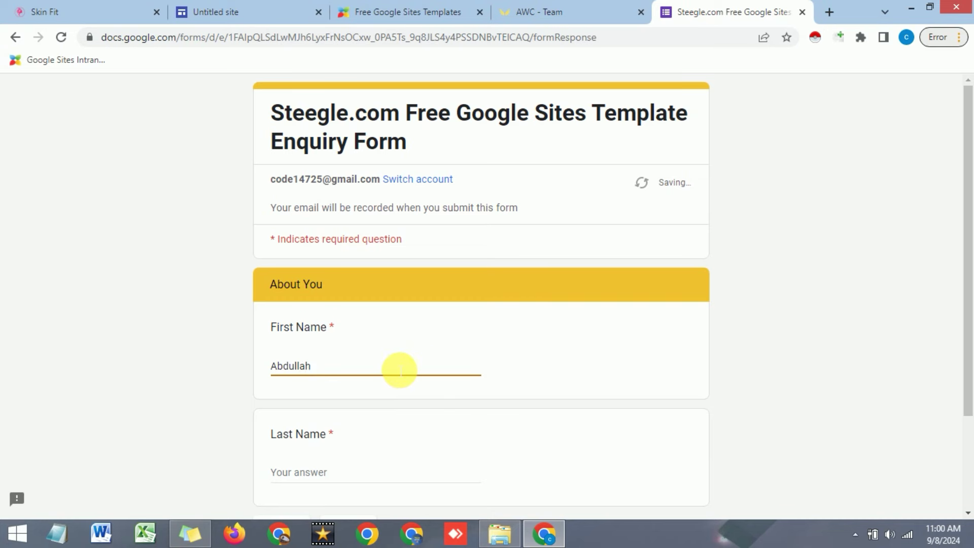
Enter the requester's last name, continue, and open the Template dropdown
{"action": "scroll", "coordinate": [384, 353], "scroll_direction": "down", "scroll_amount": 2}
{"action": "scroll", "coordinate": [391, 358], "scroll_direction": "down", "scroll_amount": 1}
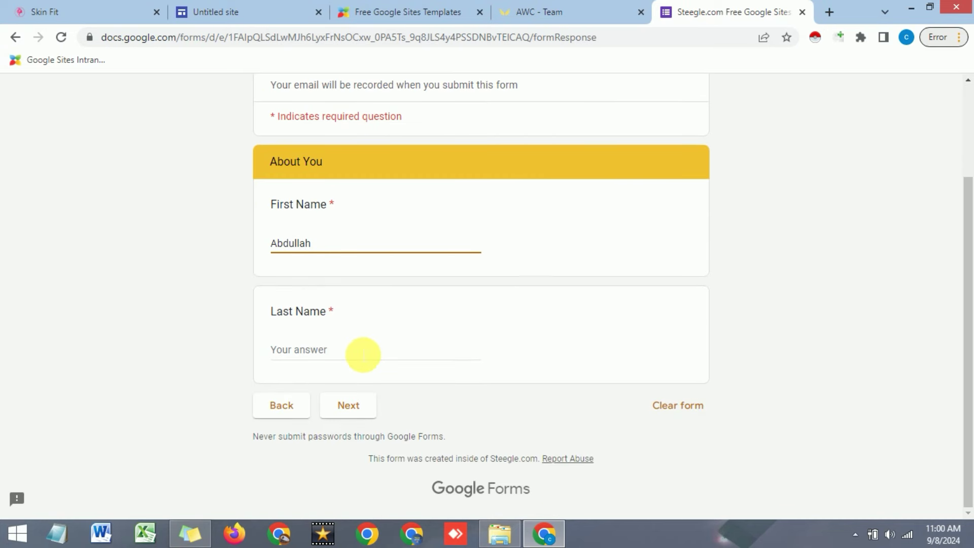
{"action": "left_click", "coordinate": [363, 355]}
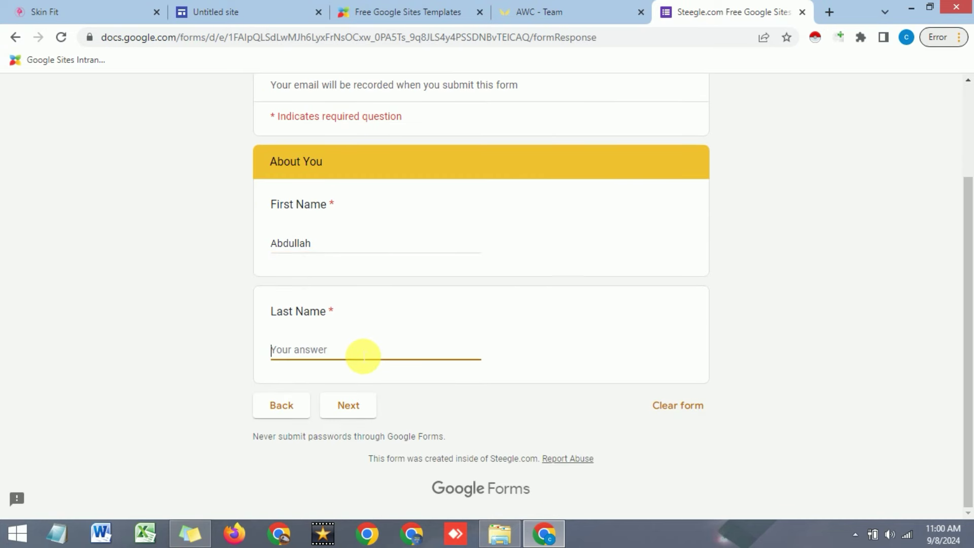
{"action": "left_click", "coordinate": [349, 406]}
{"action": "scroll", "coordinate": [355, 355], "scroll_direction": "down", "scroll_amount": 3}
{"action": "left_click", "coordinate": [325, 203]}
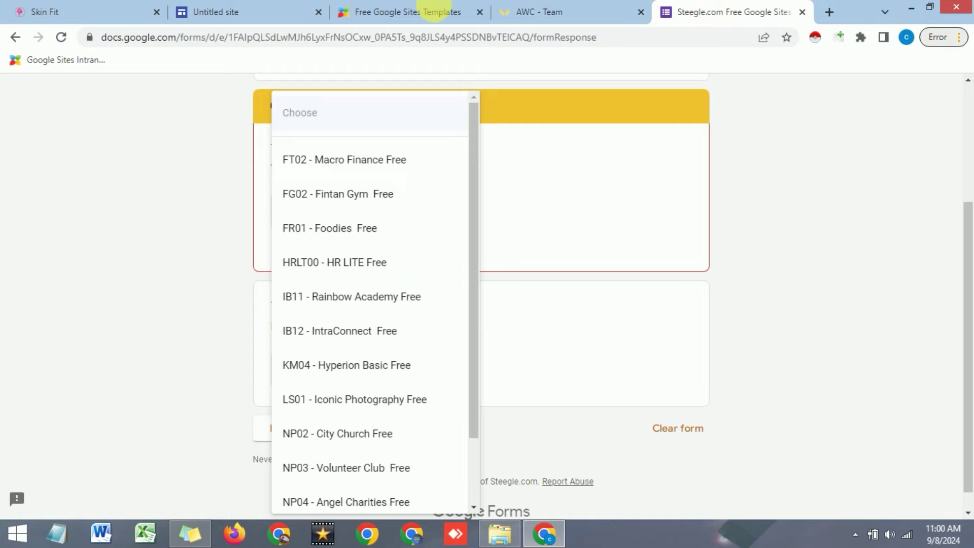
Choose template 'NP04 - Angel Charities Free' with usage 'As an Individual' and continue
{"action": "left_click", "coordinate": [375, 7]}
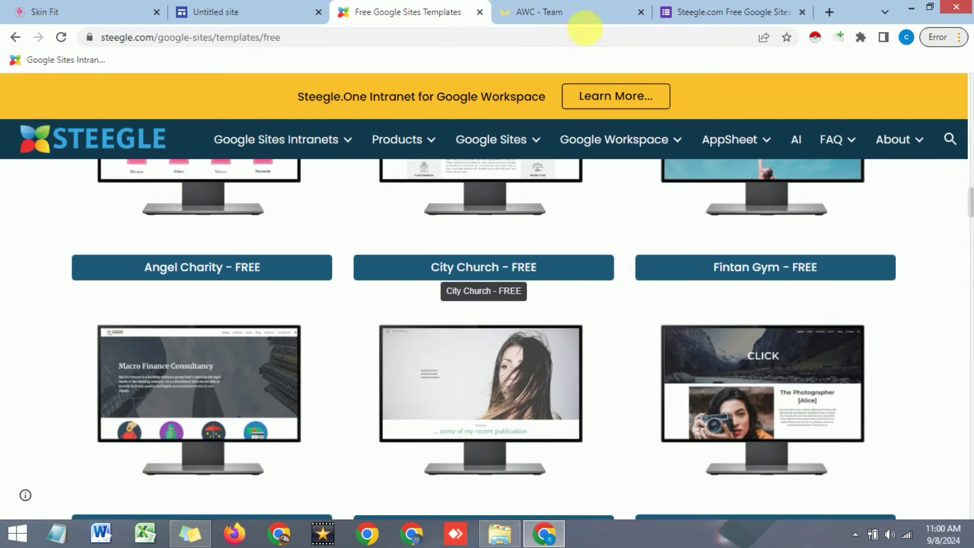
{"action": "left_click", "coordinate": [700, 12]}
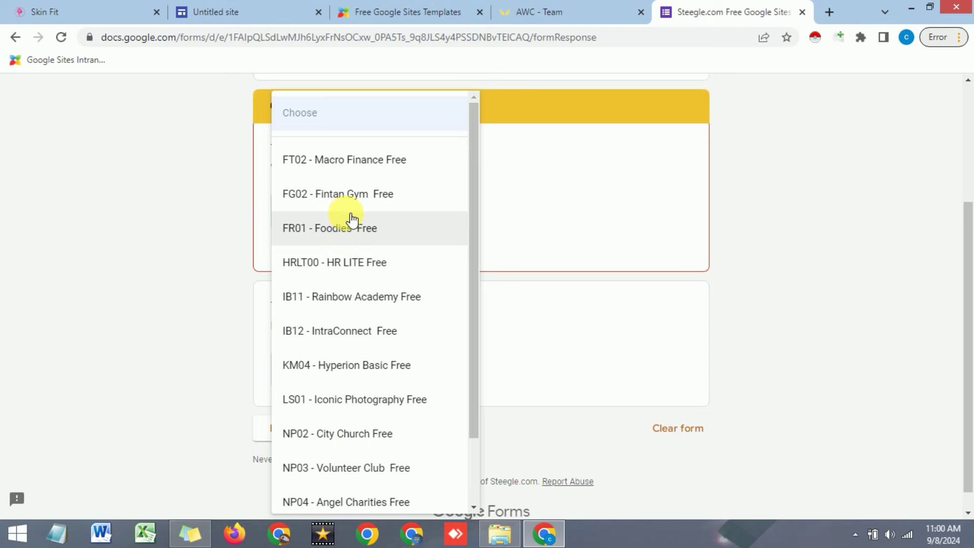
{"action": "left_click_drag", "start_coordinate": [471, 232], "coordinate": [444, 309]}
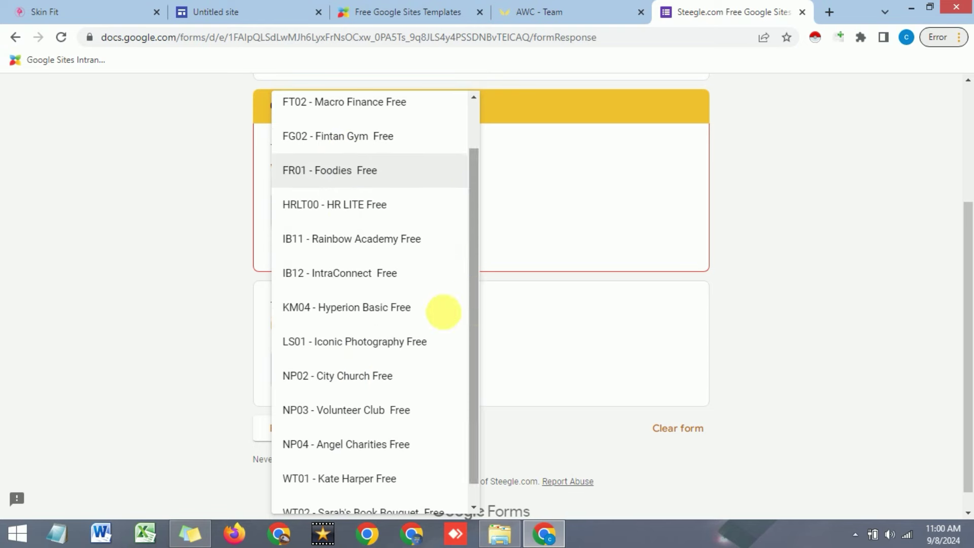
{"action": "left_click", "coordinate": [354, 451]}
{"action": "left_click", "coordinate": [340, 345]}
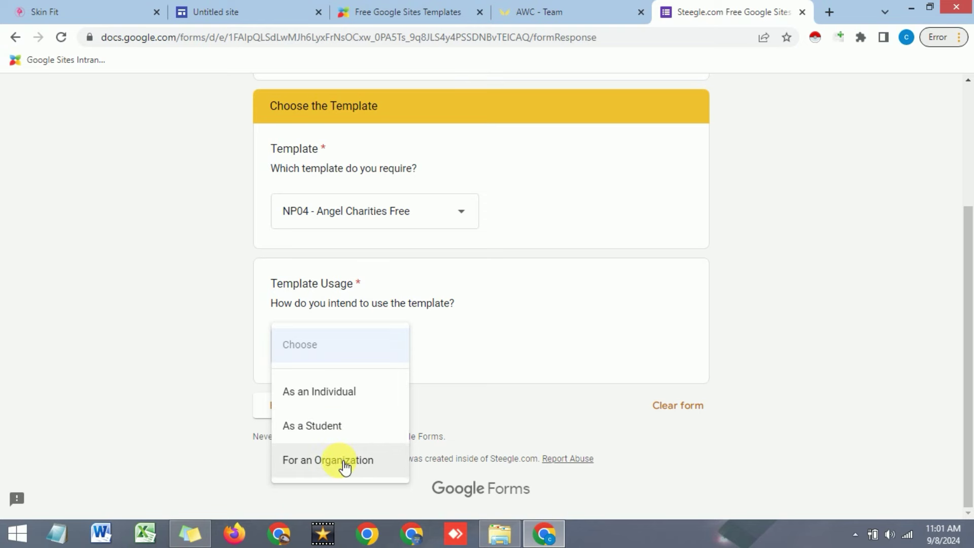
{"action": "left_click", "coordinate": [338, 398]}
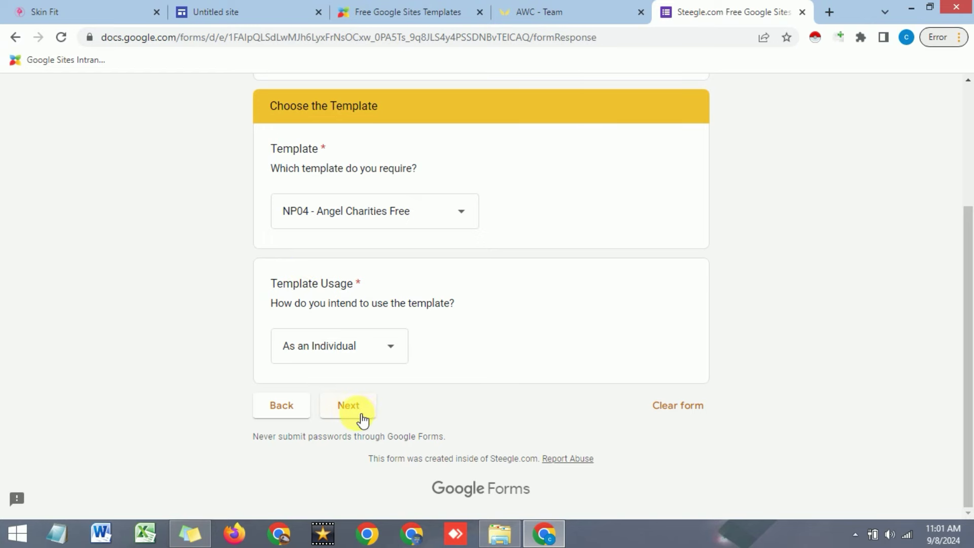
{"action": "left_click", "coordinate": [362, 415]}
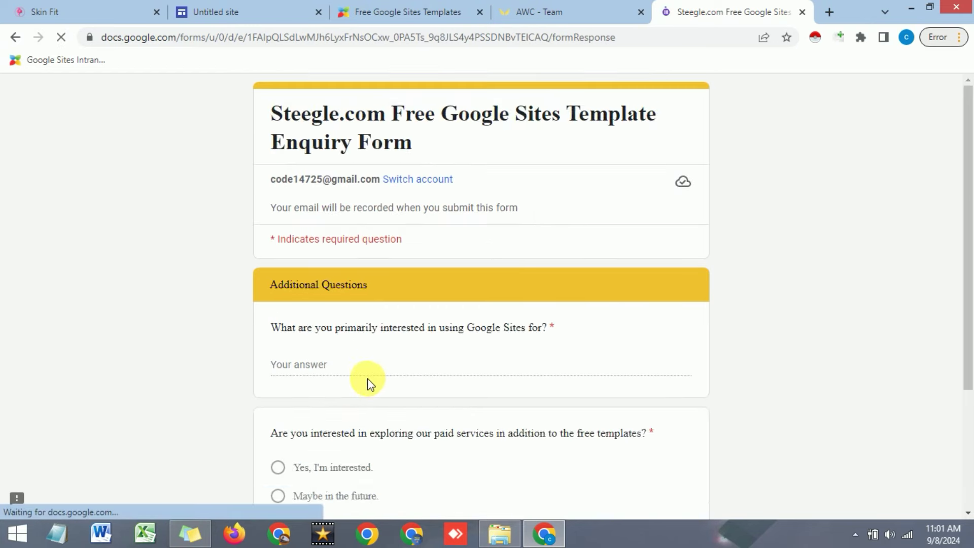
Answer the additional questions and pick 'No, I will contact you if needed.' for paid services
{"action": "scroll", "coordinate": [375, 312], "scroll_direction": "down", "scroll_amount": 1}
{"action": "left_click", "coordinate": [373, 294]}
{"action": "left_click", "coordinate": [278, 396]}
{"action": "left_click", "coordinate": [348, 507]}
{"action": "scroll", "coordinate": [403, 303], "scroll_direction": "down", "scroll_amount": 2}
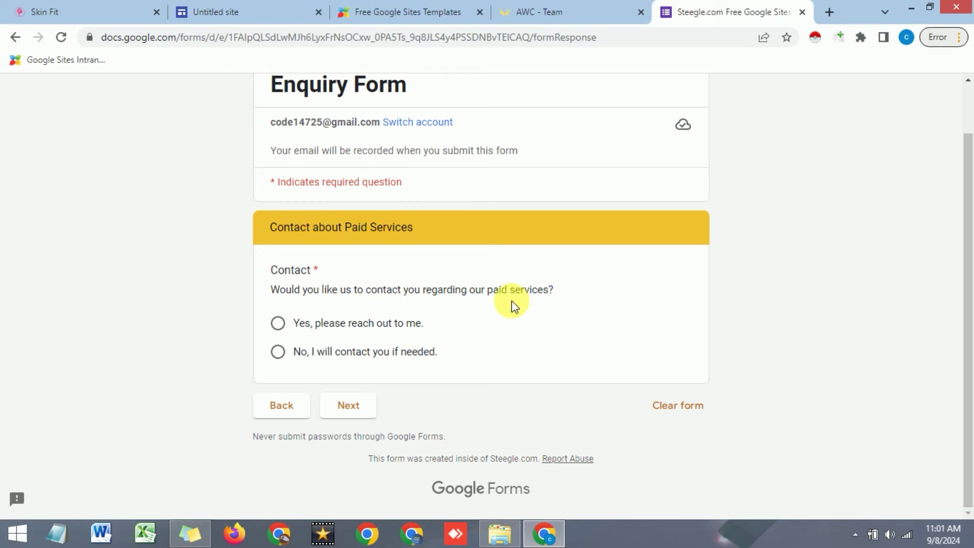
{"action": "left_click", "coordinate": [277, 352]}
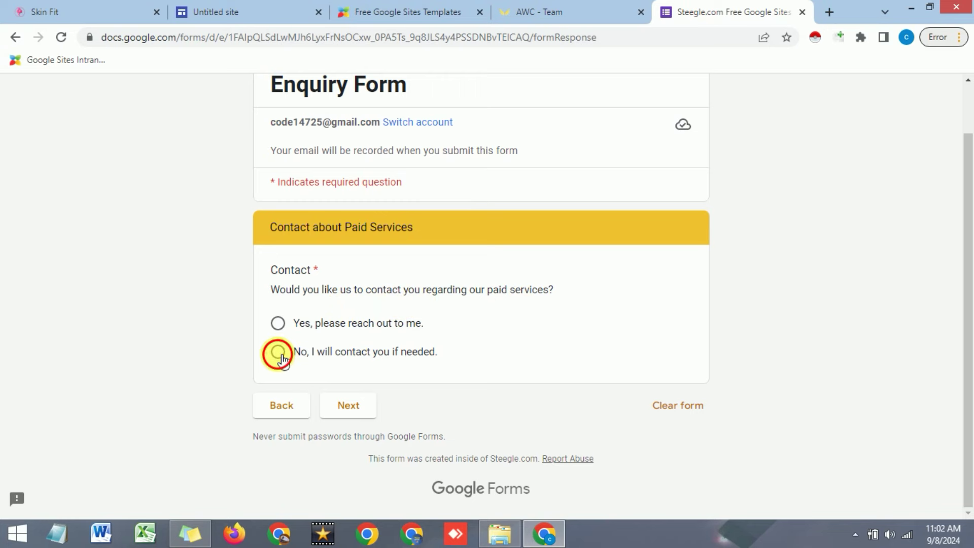
{"action": "left_click", "coordinate": [354, 411]}
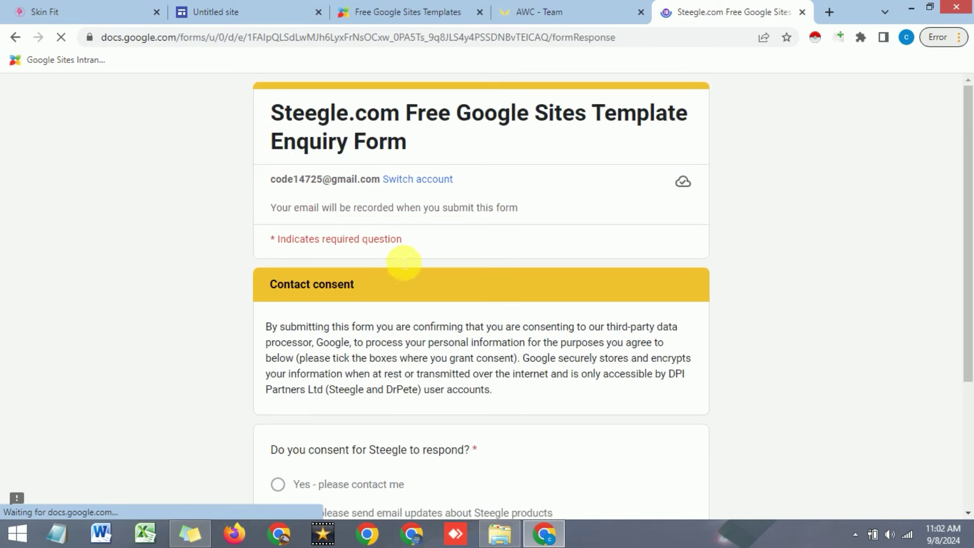
Select 'No - do not contact me', submit the enquiry, and open a new browser tab
{"action": "scroll", "coordinate": [320, 269], "scroll_direction": "down", "scroll_amount": 3}
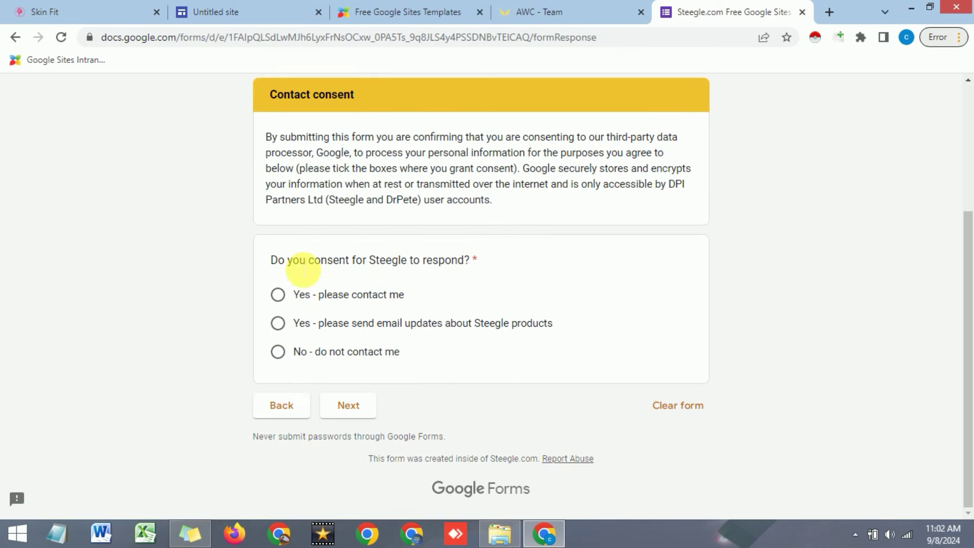
{"action": "left_click", "coordinate": [278, 352]}
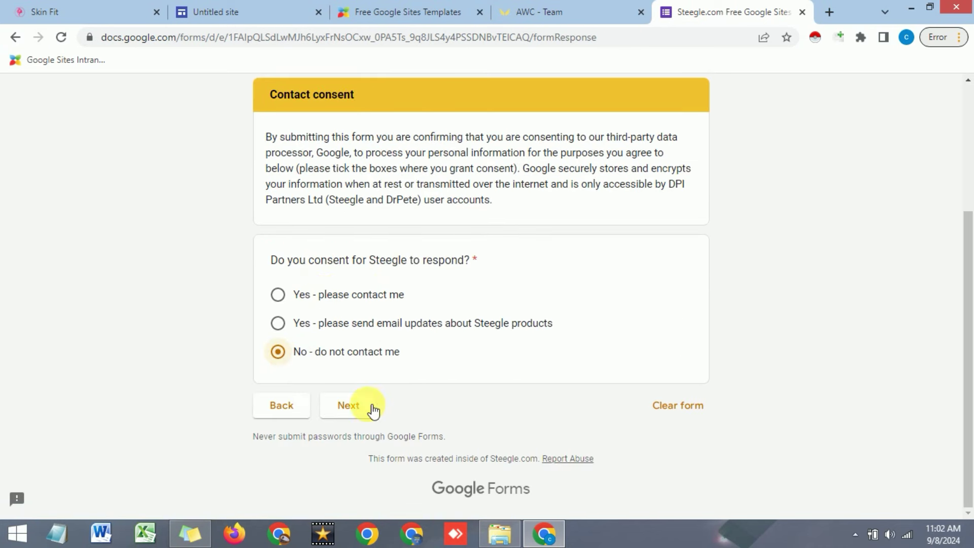
{"action": "left_click", "coordinate": [356, 408]}
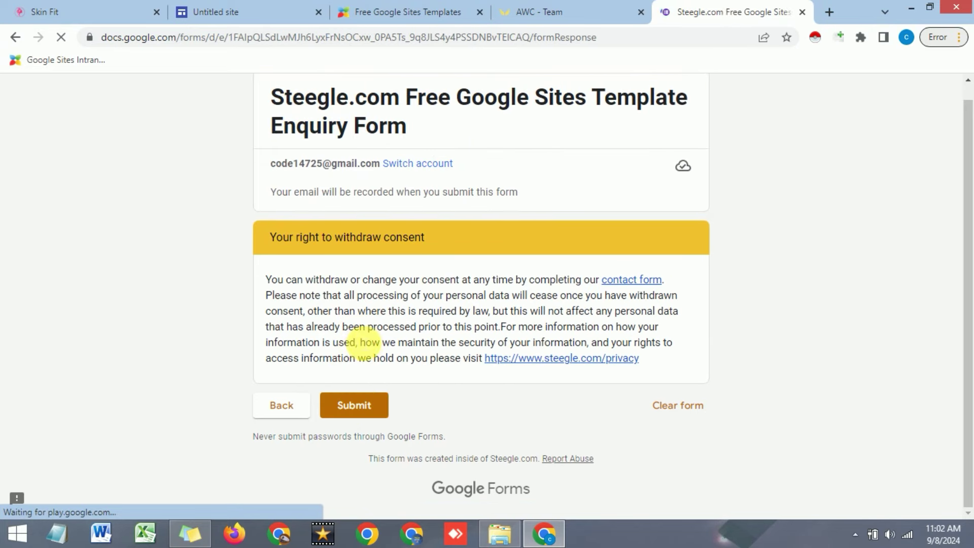
{"action": "left_click", "coordinate": [361, 409]}
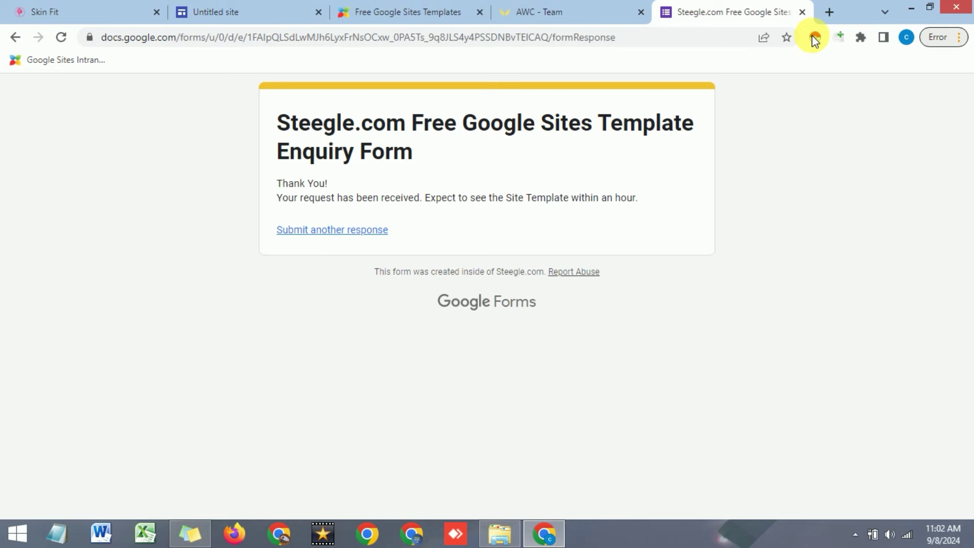
{"action": "left_click", "coordinate": [829, 14]}
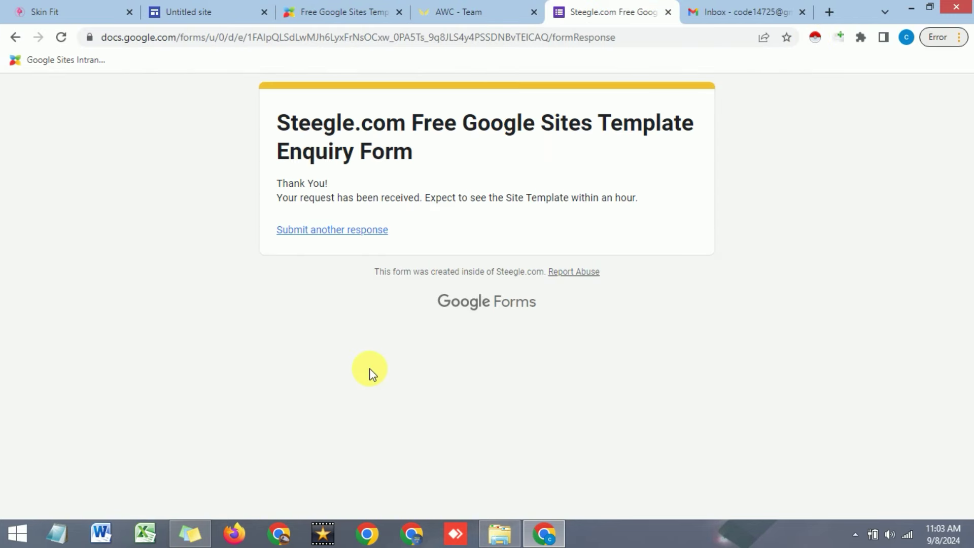
Switch to the Gmail Inbox tab to wait for the template e-mail
{"action": "left_click", "coordinate": [741, 12]}
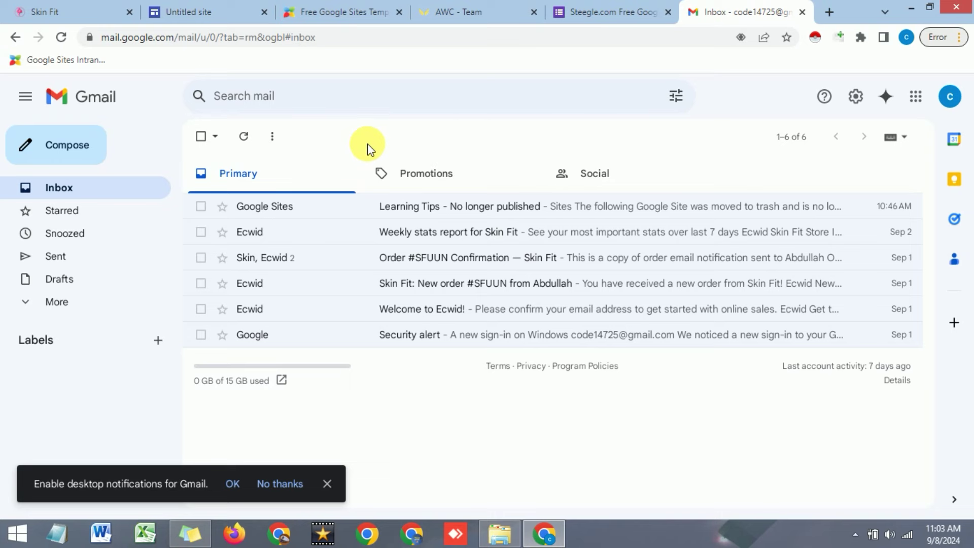